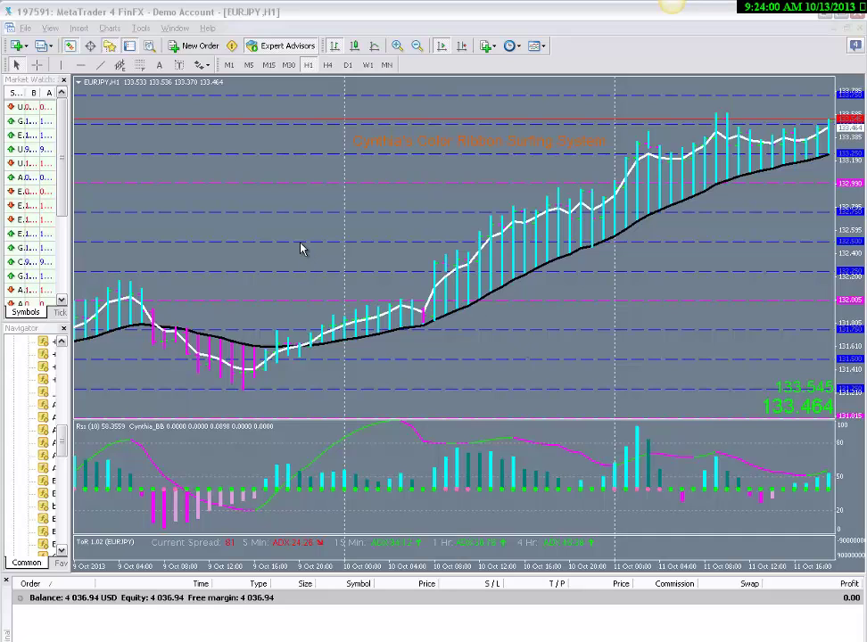
- Place a vertical line on the 9 Oct entry candle of the EURJPY H1 chart and select it
{"action": "left_click", "coordinate": [62, 66]}
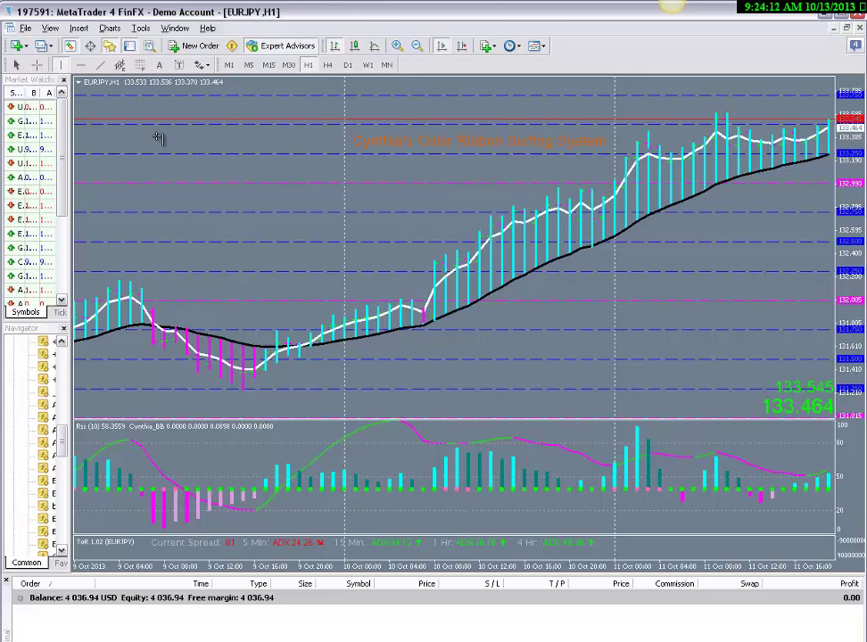
{"action": "left_click", "coordinate": [154, 140]}
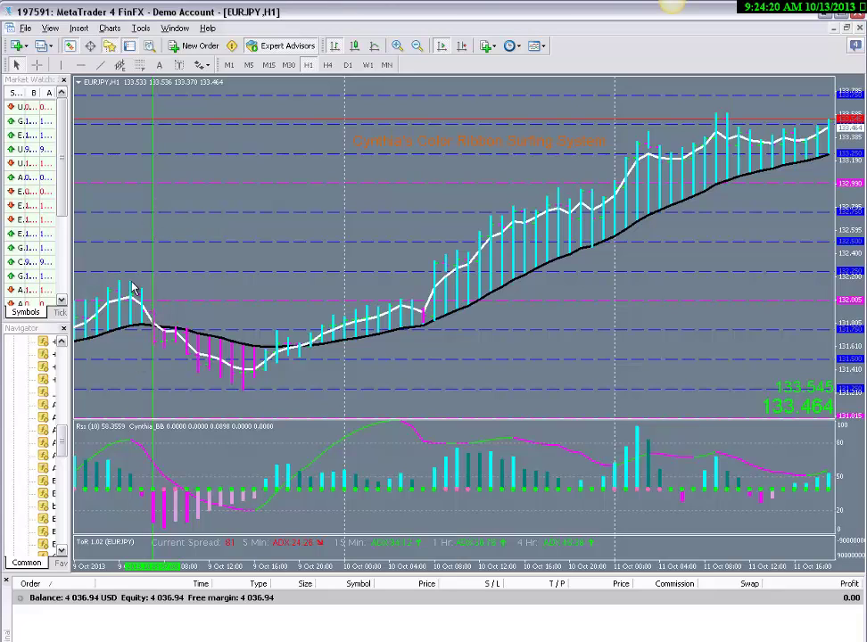
{"action": "double_click", "coordinate": [154, 228]}
- Change the 9 Oct vertical line's colour to Red and give it a thicker width
{"action": "right_click", "coordinate": [154, 229]}
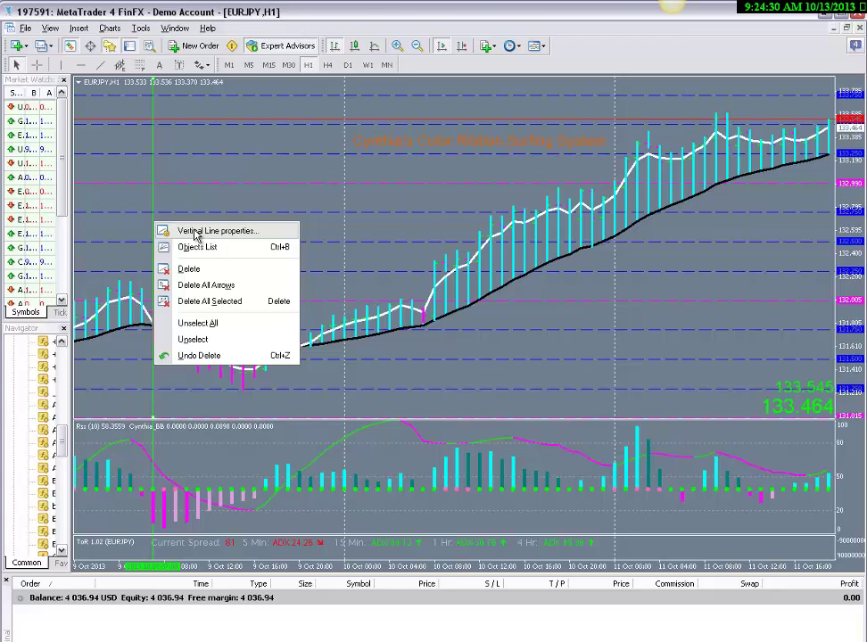
{"action": "left_click", "coordinate": [198, 232]}
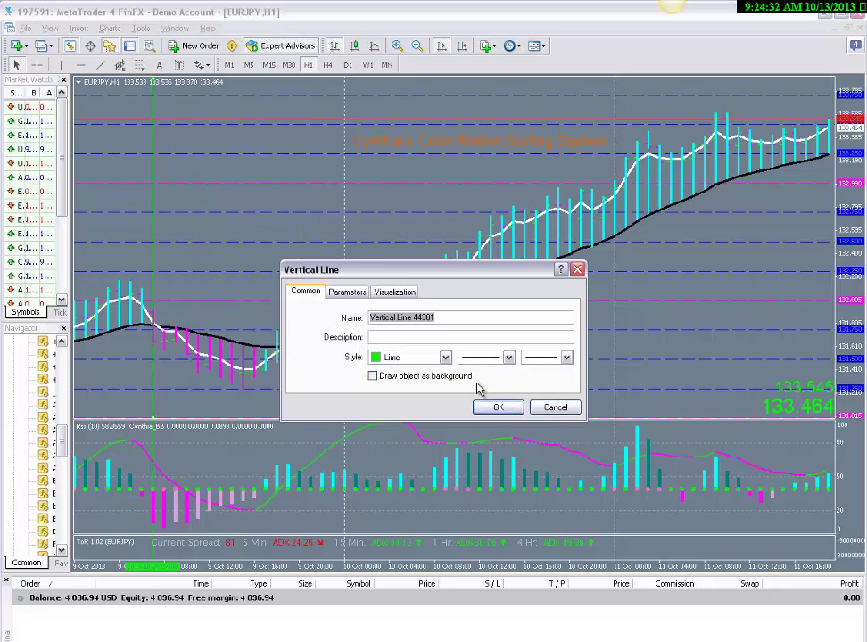
{"action": "left_click", "coordinate": [445, 358]}
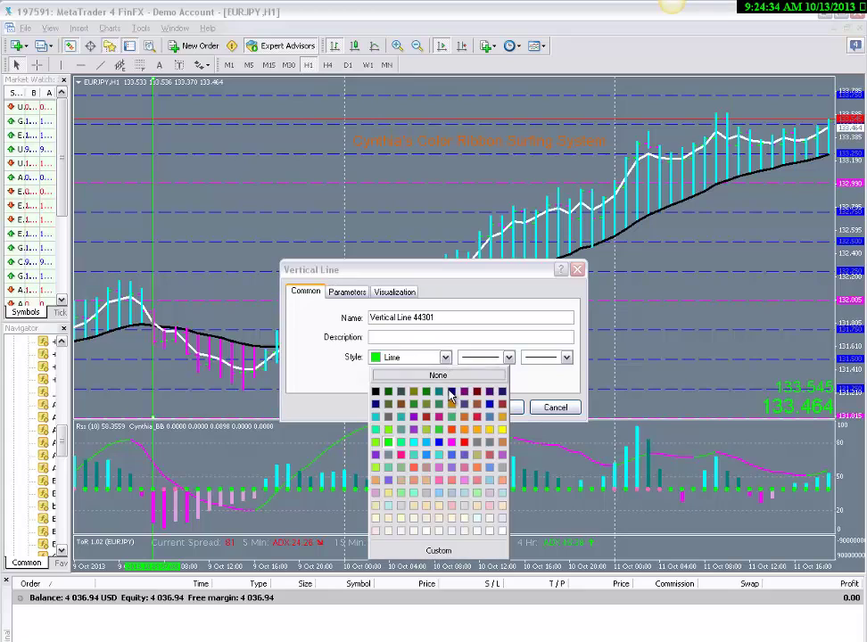
{"action": "left_click", "coordinate": [465, 442]}
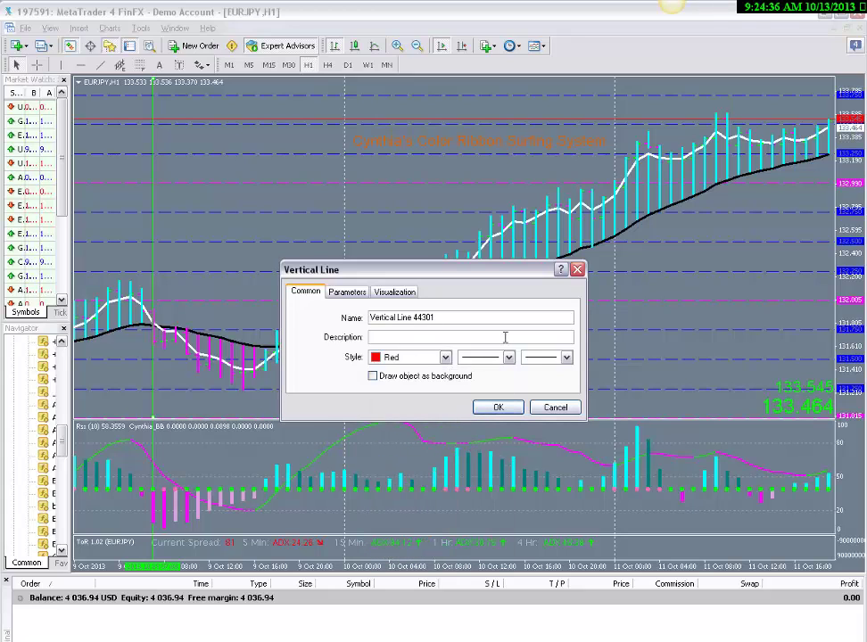
{"action": "left_click", "coordinate": [564, 358]}
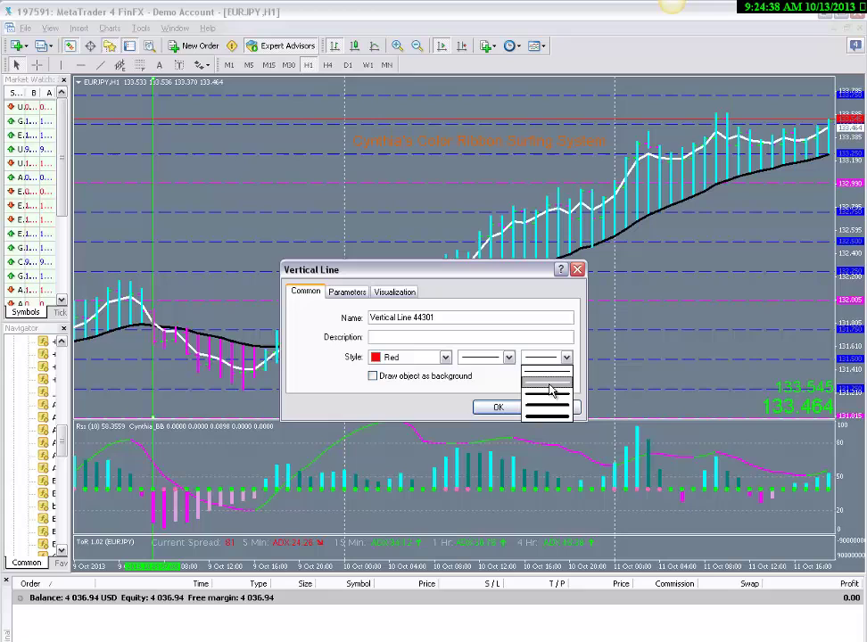
{"action": "left_click", "coordinate": [564, 360]}
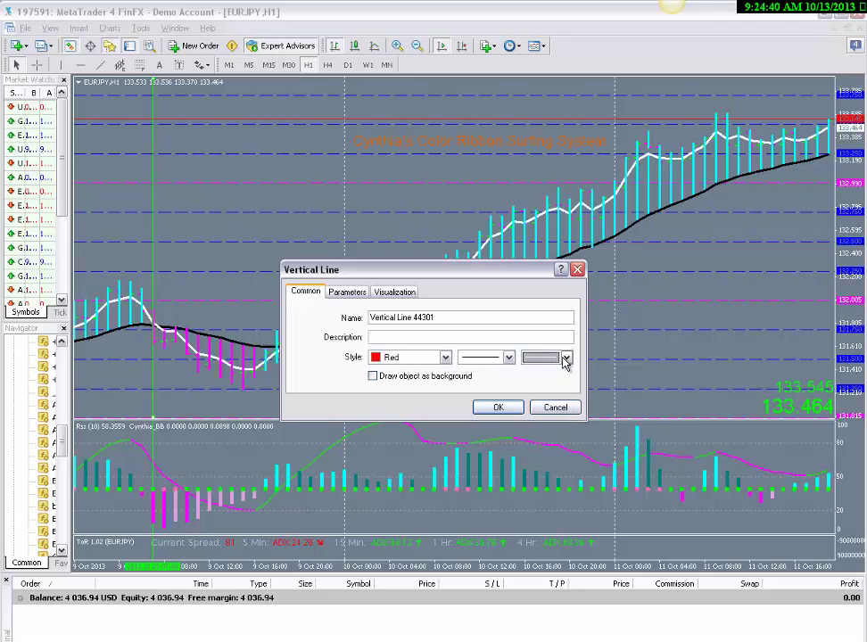
{"action": "left_click", "coordinate": [502, 406]}
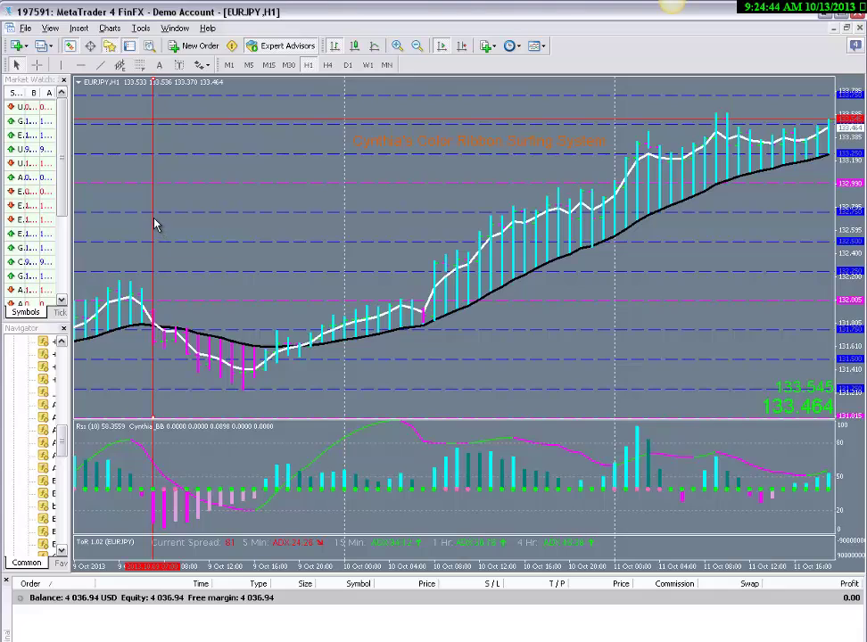
- Realign the red line on the entry bar and add a second vertical line at 9 Oct 20:00
{"action": "left_click_drag", "start_coordinate": [154, 223], "coordinate": [165, 228]}
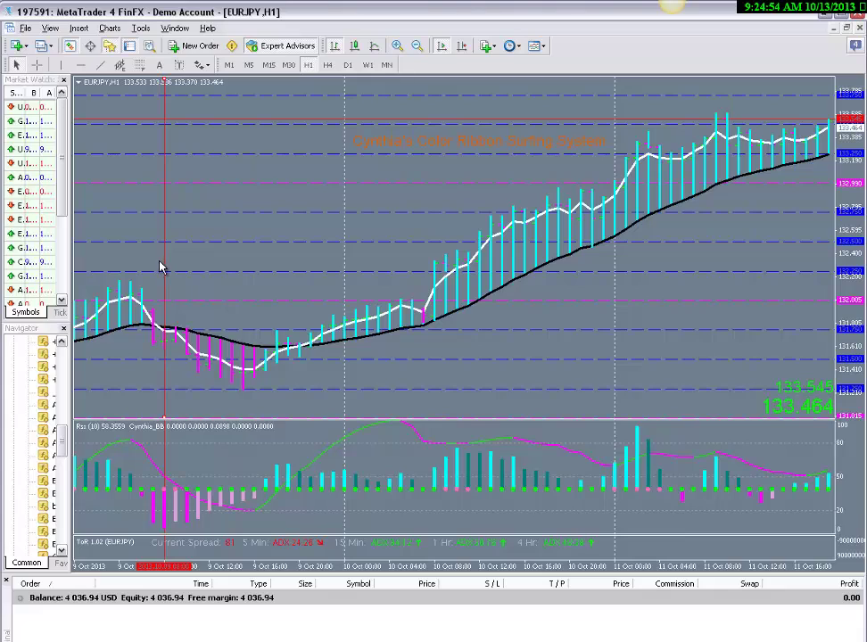
{"action": "left_click_drag", "start_coordinate": [162, 265], "coordinate": [156, 264]}
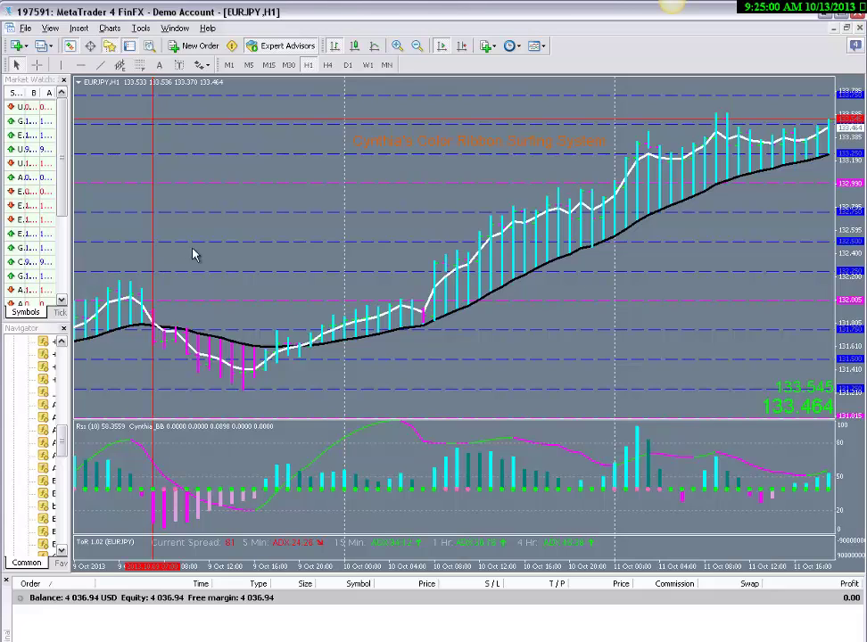
{"action": "left_click", "coordinate": [60, 65]}
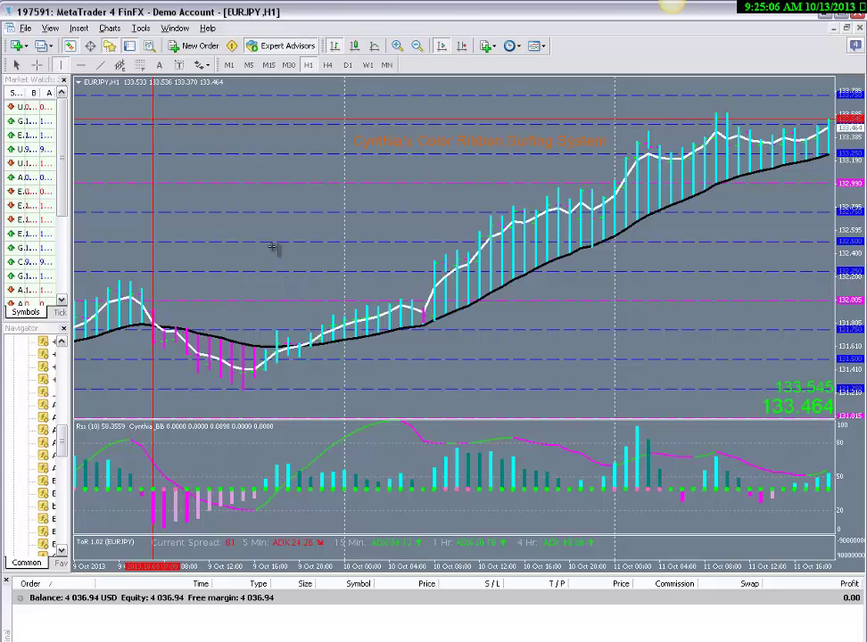
{"action": "left_click", "coordinate": [331, 219]}
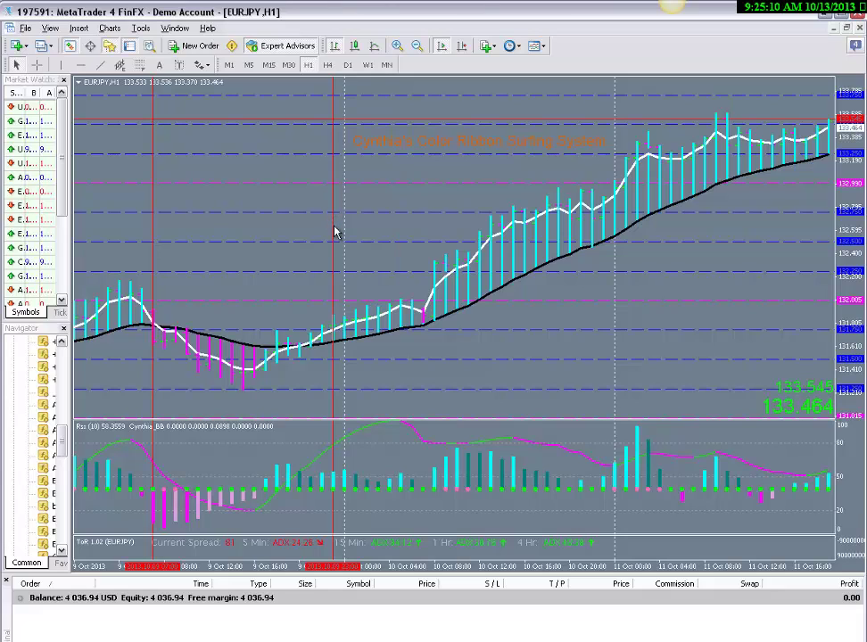
{"action": "double_click", "coordinate": [333, 231]}
{"action": "left_click_drag", "start_coordinate": [332, 232], "coordinate": [326, 233]}
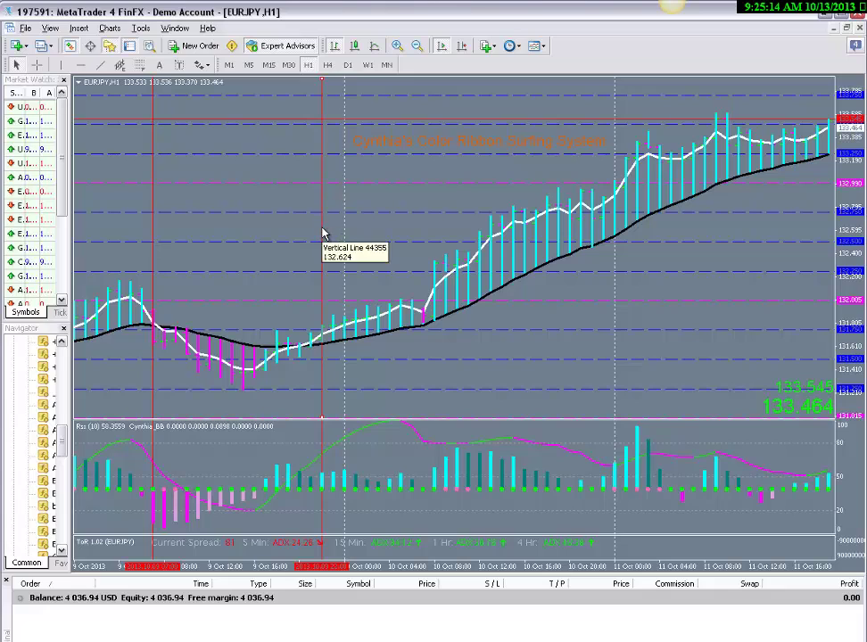
- Set the second vertical line near 10 Oct 00:00 to Lime in its properties
{"action": "right_click", "coordinate": [325, 232]}
{"action": "left_click", "coordinate": [358, 238]}
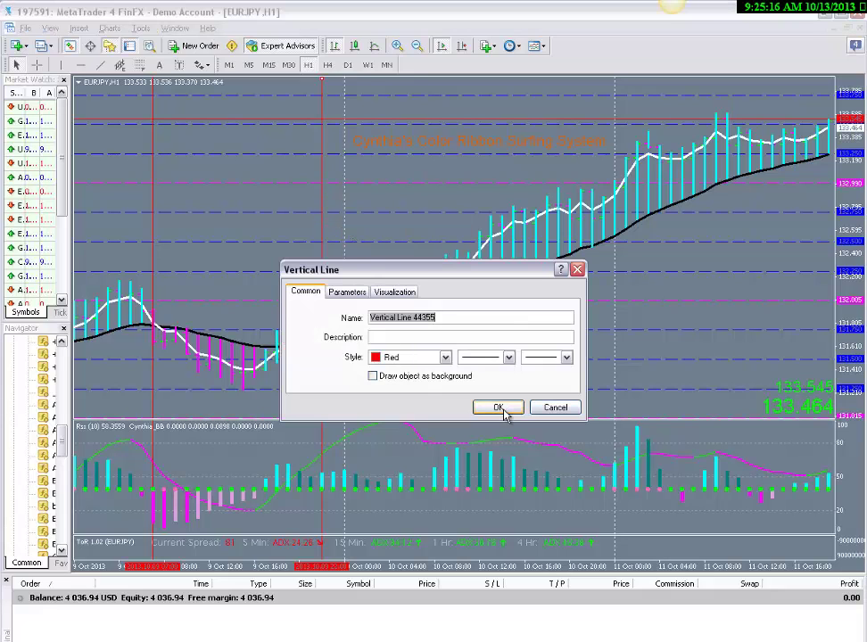
{"action": "left_click", "coordinate": [445, 359]}
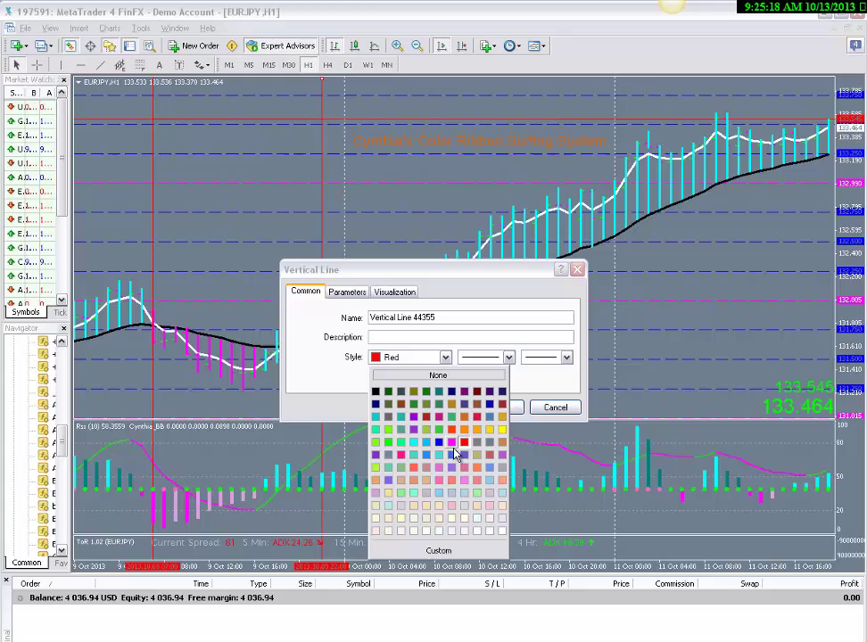
{"action": "left_click", "coordinate": [390, 443]}
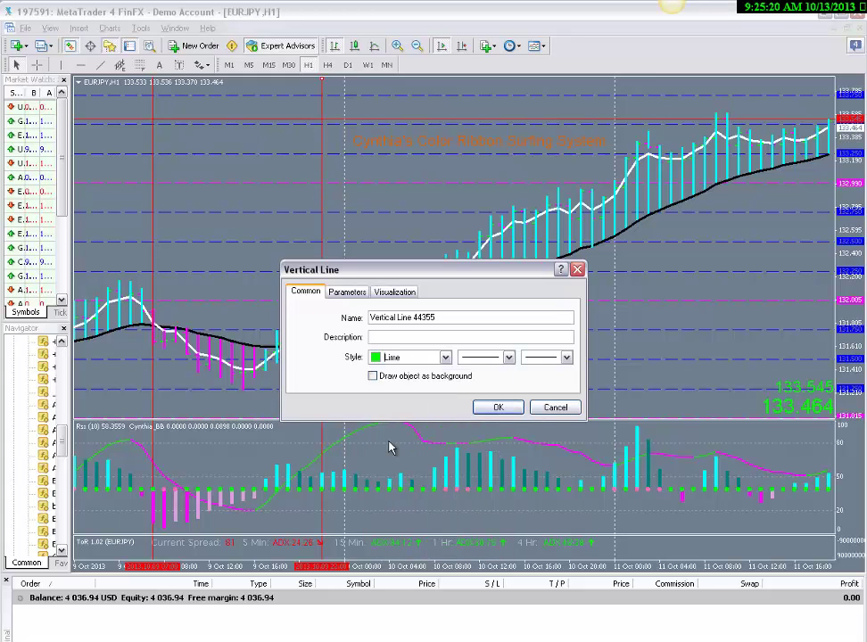
{"action": "left_click", "coordinate": [492, 407]}
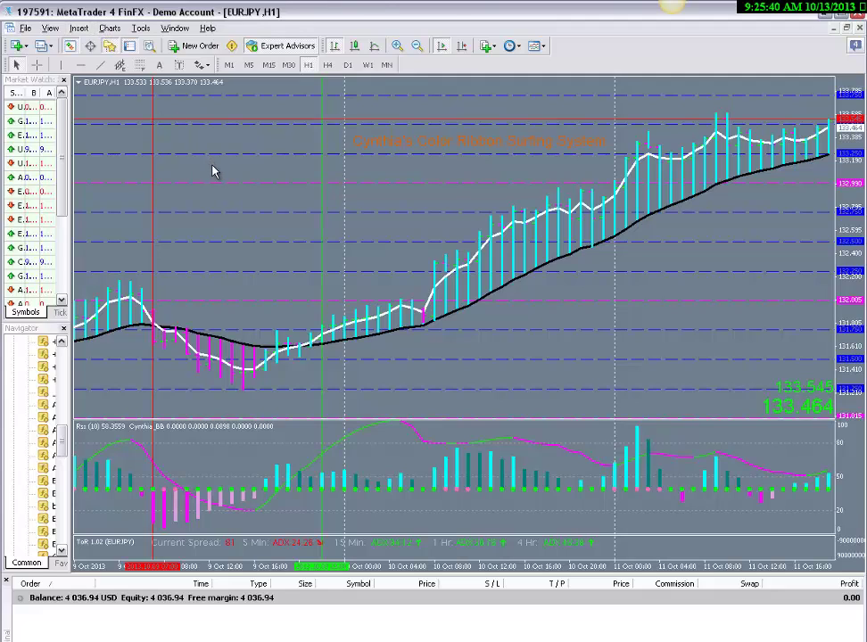
- Draw a short trendline over the 9 Oct dip candles near 131.4 and select it
{"action": "left_click", "coordinate": [102, 66]}
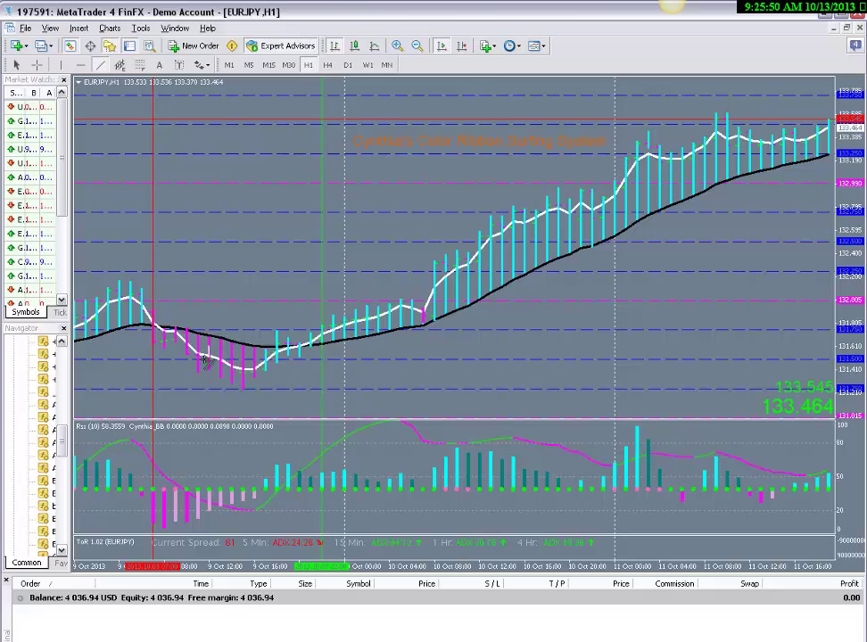
{"action": "left_click", "coordinate": [194, 372]}
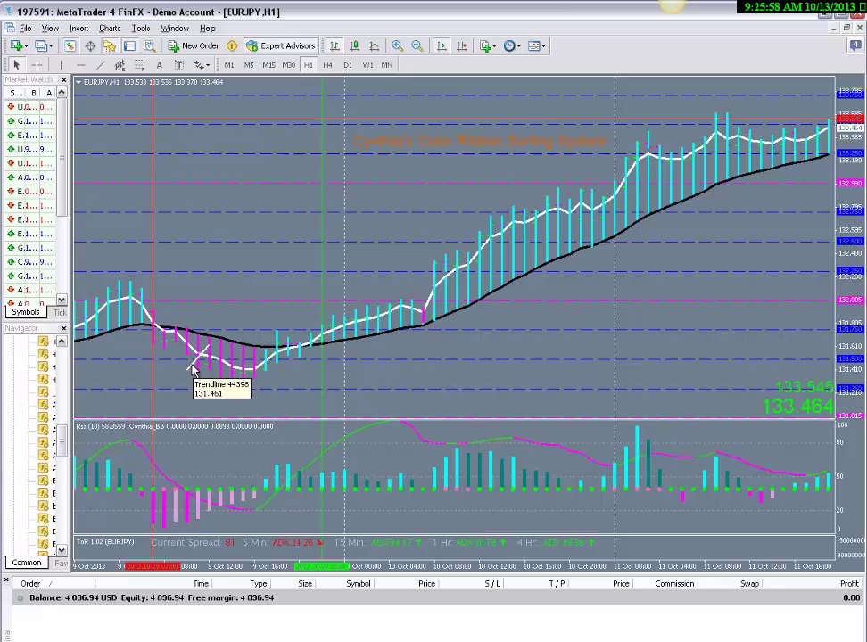
{"action": "double_click", "coordinate": [192, 370]}
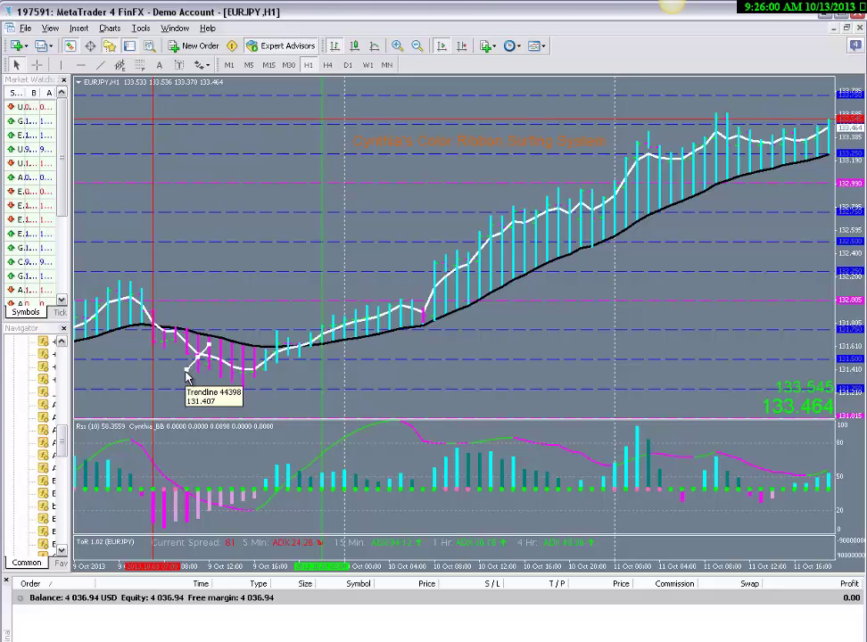
- Enable Ray on the white trendline and stretch it down-left toward the pane bottom
{"action": "right_click", "coordinate": [186, 375]}
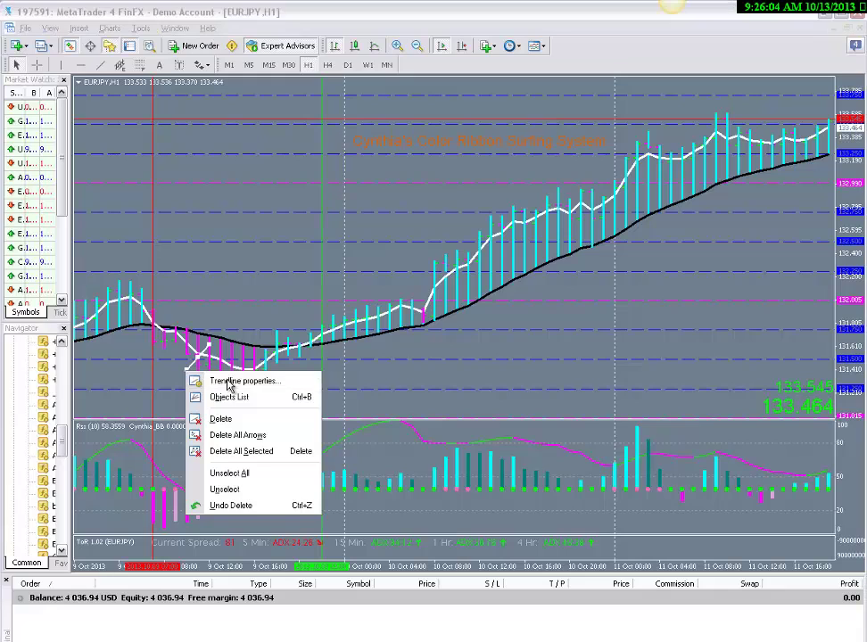
{"action": "left_click", "coordinate": [229, 382]}
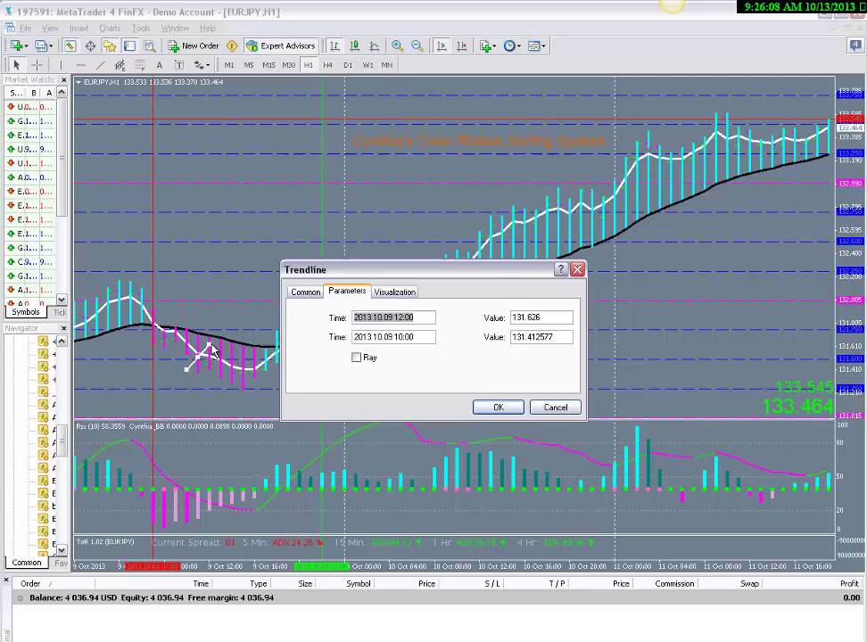
{"action": "left_click", "coordinate": [356, 357]}
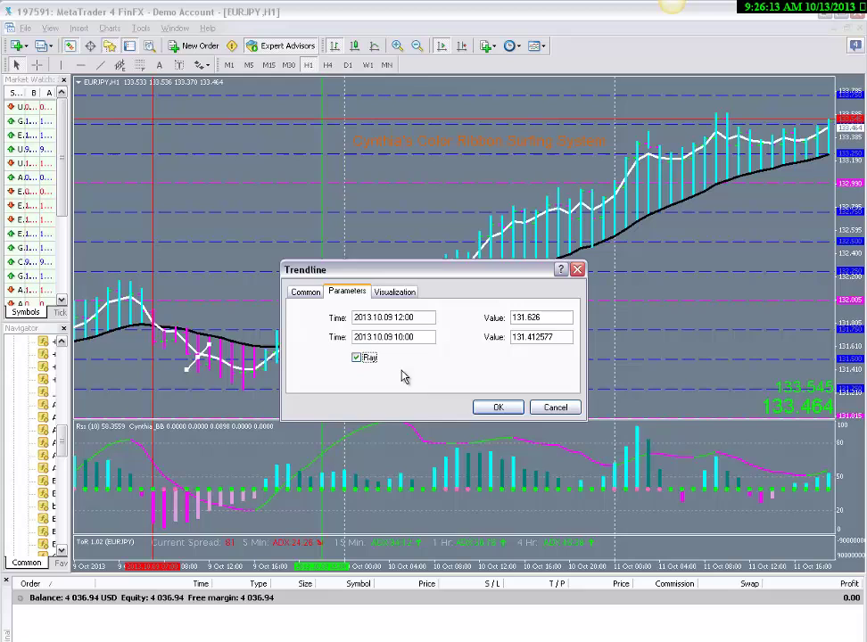
{"action": "left_click", "coordinate": [498, 408]}
{"action": "left_click_drag", "start_coordinate": [150, 299], "coordinate": [183, 393]}
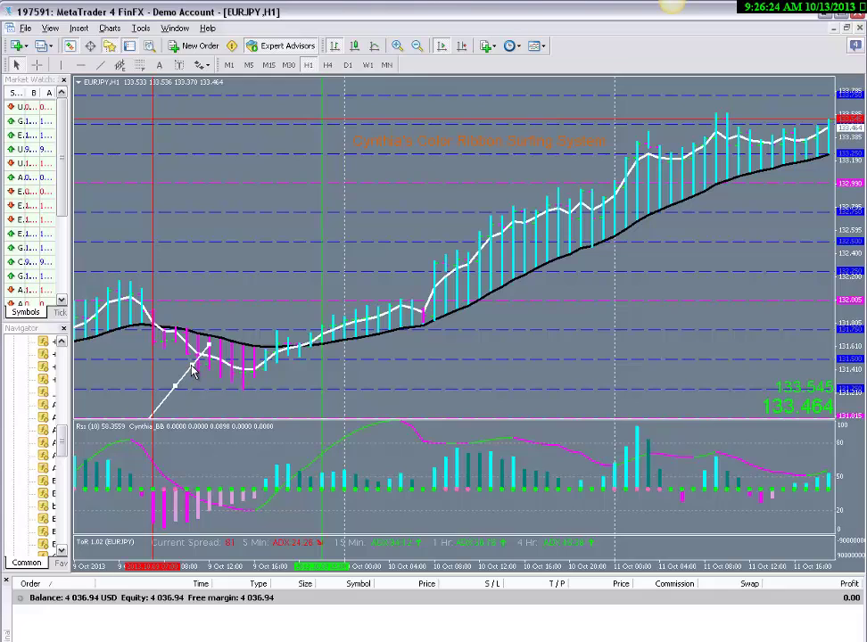
- Turn off Ray, keep the trendline white at the thinnest width, and pull its lower end onto the pink bars
{"action": "right_click", "coordinate": [190, 366]}
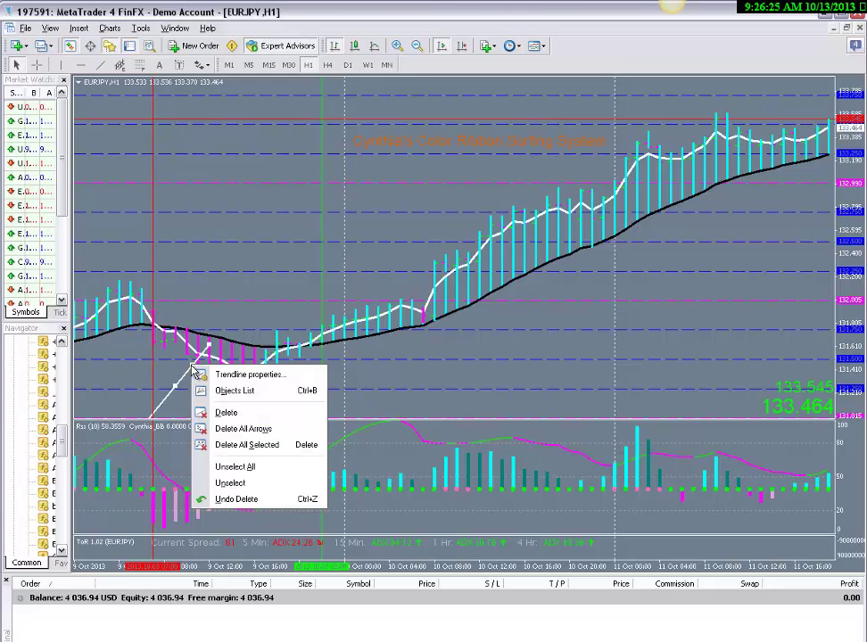
{"action": "left_click", "coordinate": [242, 378]}
{"action": "left_click", "coordinate": [357, 357]}
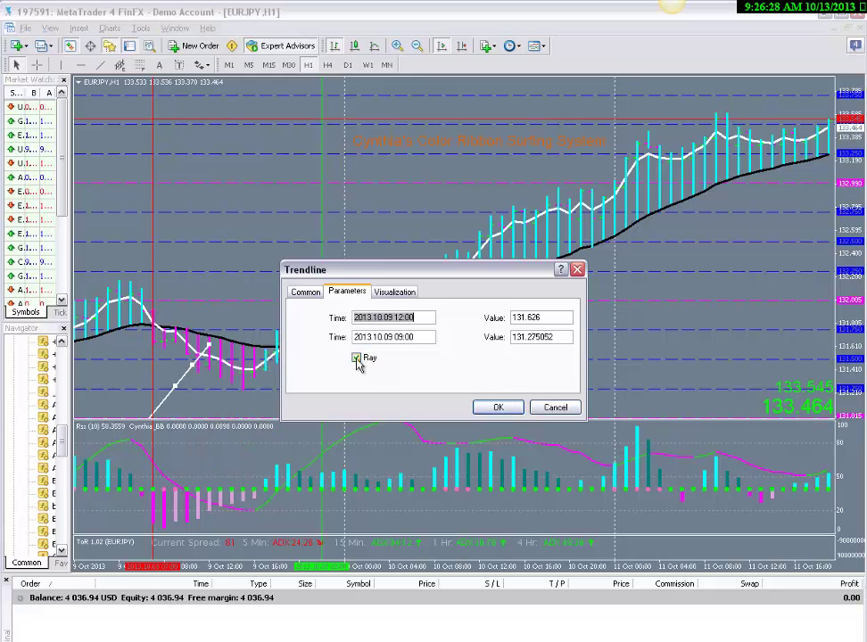
{"action": "left_click", "coordinate": [308, 295]}
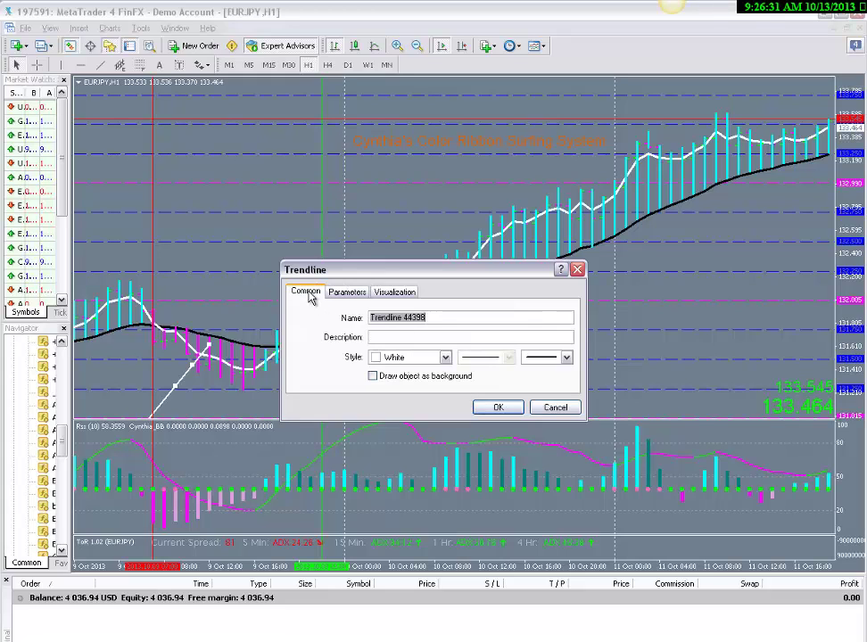
{"action": "left_click", "coordinate": [445, 358]}
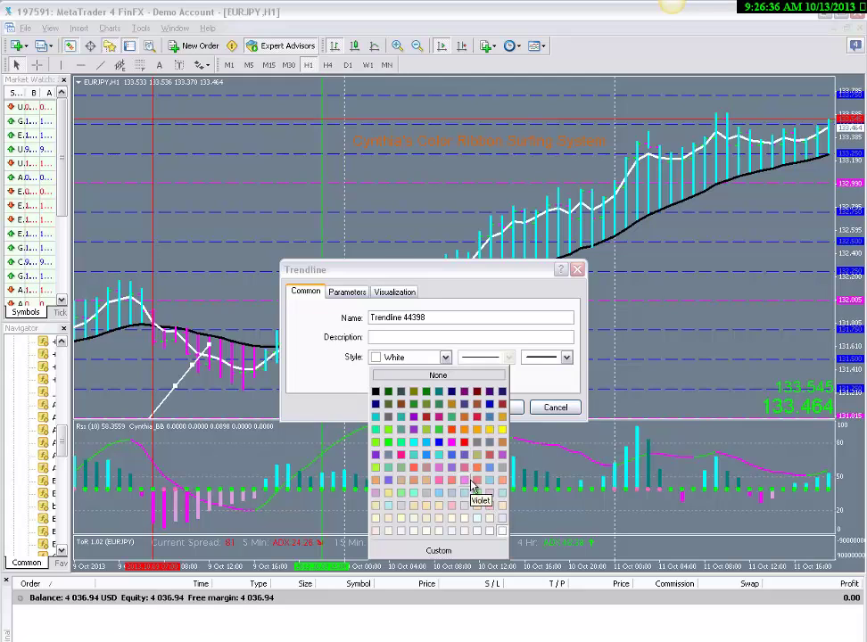
{"action": "left_click", "coordinate": [502, 532]}
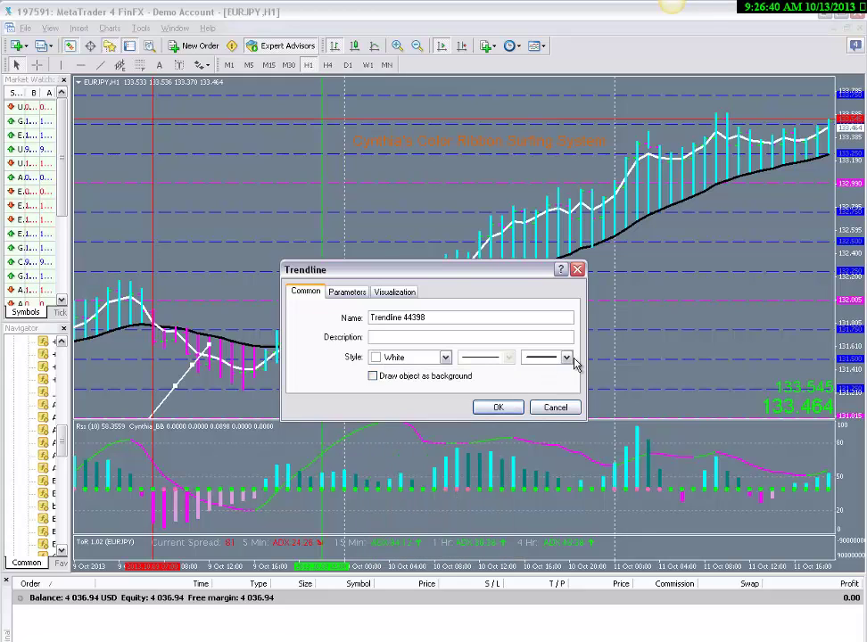
{"action": "left_click", "coordinate": [564, 358]}
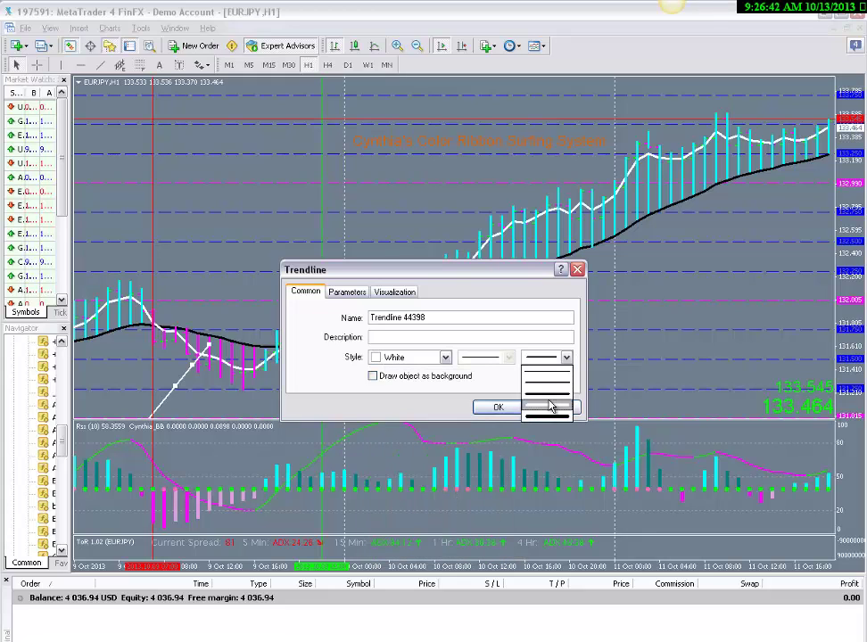
{"action": "left_click", "coordinate": [567, 358]}
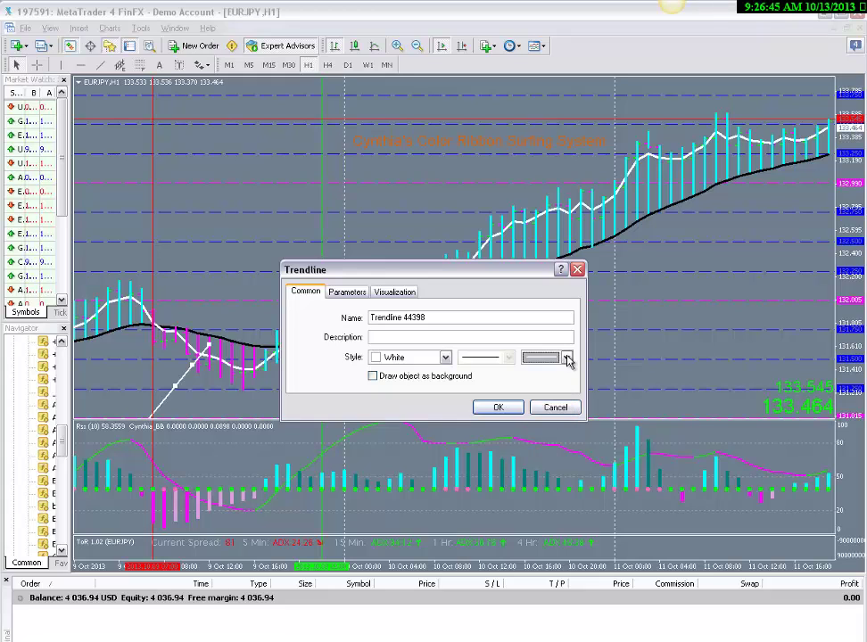
{"action": "left_click", "coordinate": [500, 406]}
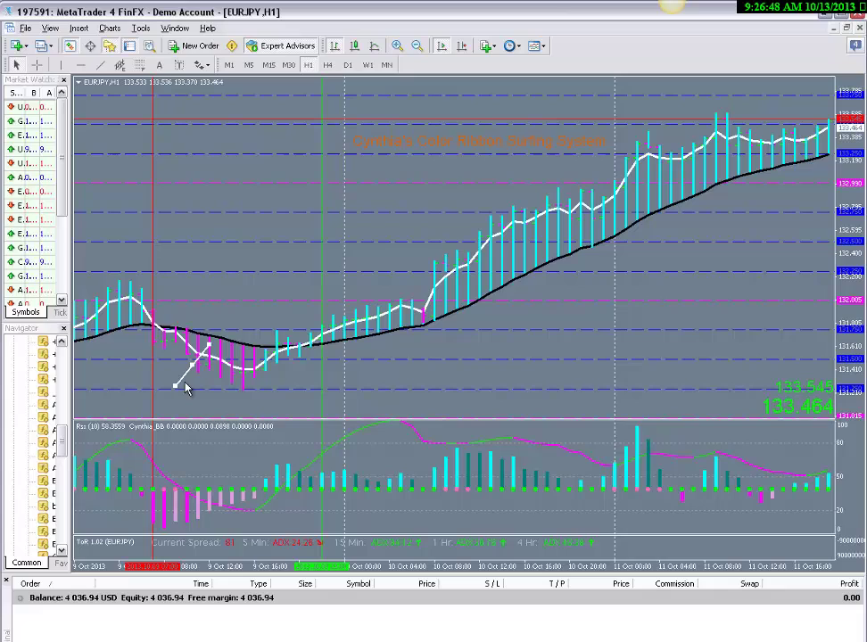
{"action": "left_click_drag", "start_coordinate": [177, 387], "coordinate": [187, 375]}
- Draw a second short white trendline slanting down-left just below the lowest pink bars
{"action": "left_click", "coordinate": [100, 65]}
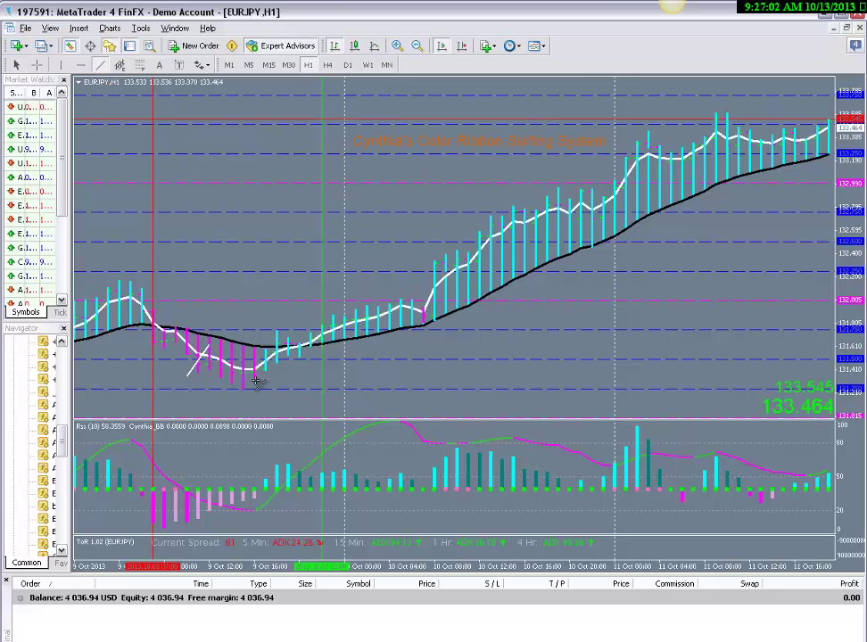
{"action": "left_click_drag", "start_coordinate": [256, 381], "coordinate": [233, 404]}
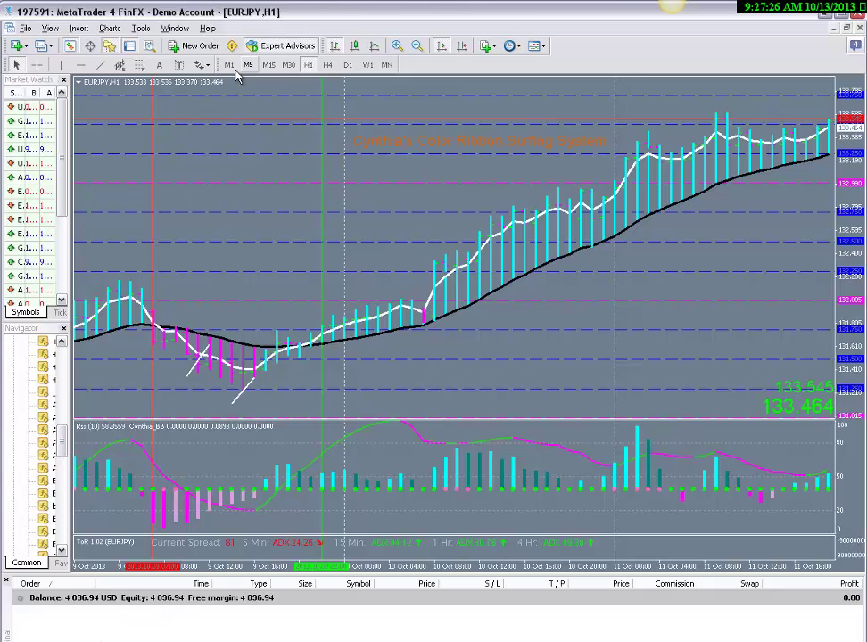
{"action": "left_click", "coordinate": [160, 67]}
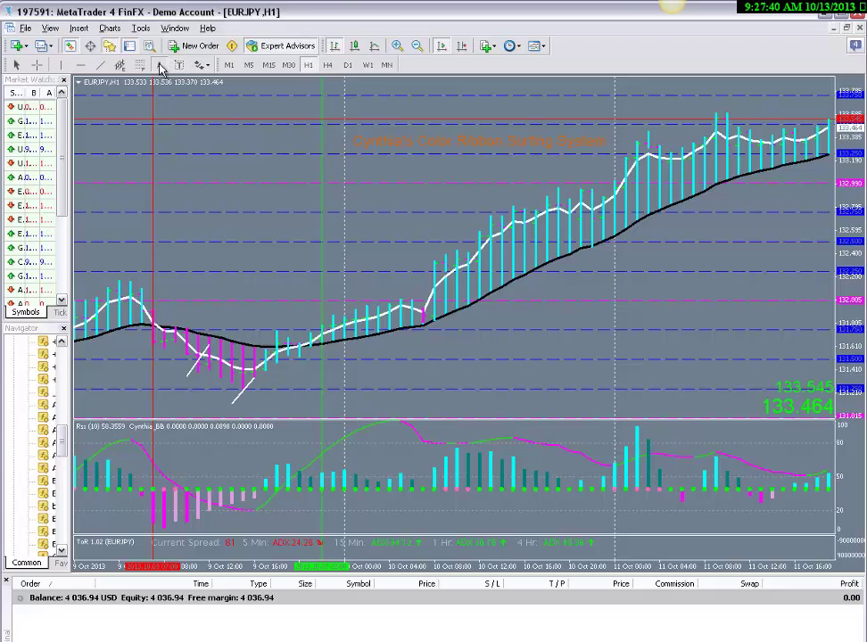
- Add a 'short .20' text label and position it just above the left peak
{"action": "left_click", "coordinate": [147, 256]}
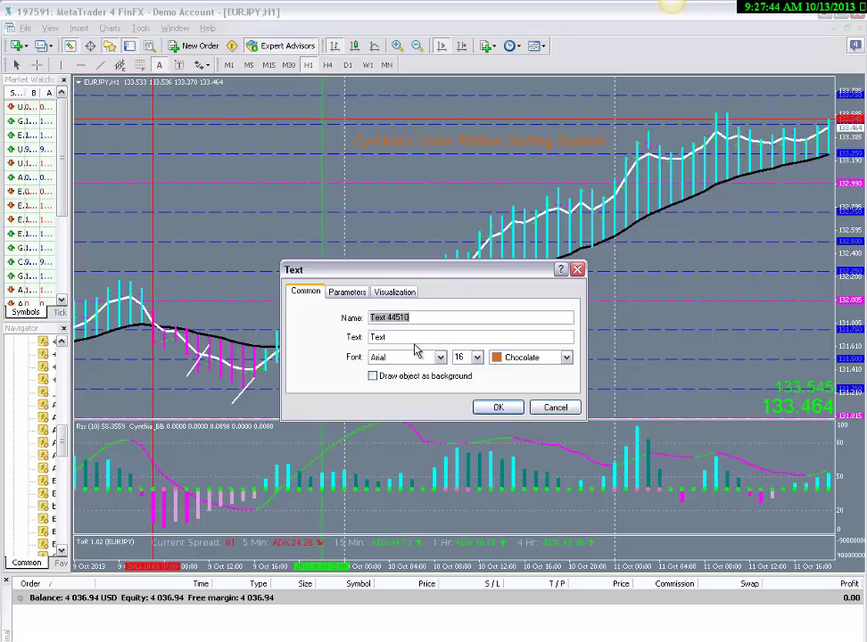
{"action": "left_click", "coordinate": [413, 339]}
{"action": "double_click", "coordinate": [413, 339]}
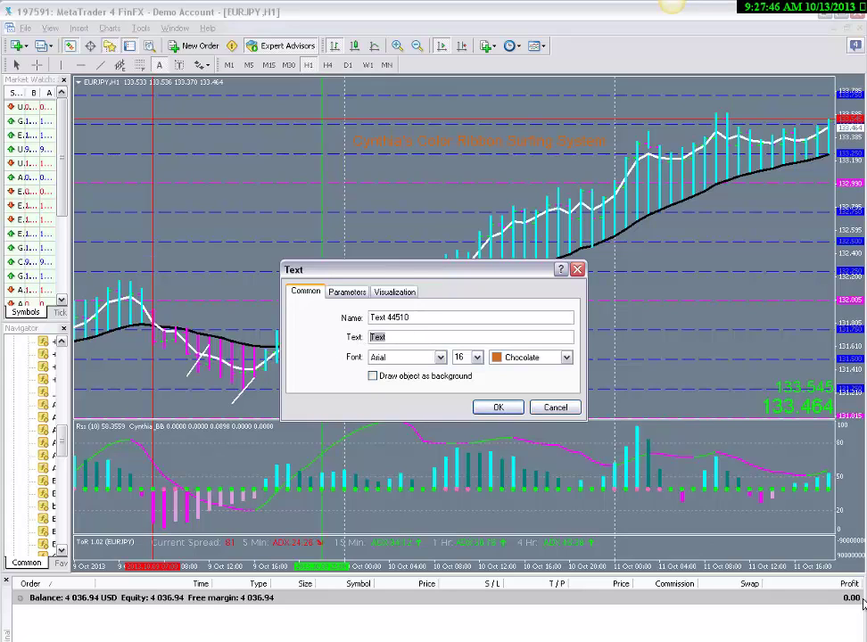
{"action": "key", "text": "BackSpace"}
{"action": "type", "text": "short .20"}
{"action": "left_click", "coordinate": [499, 407]}
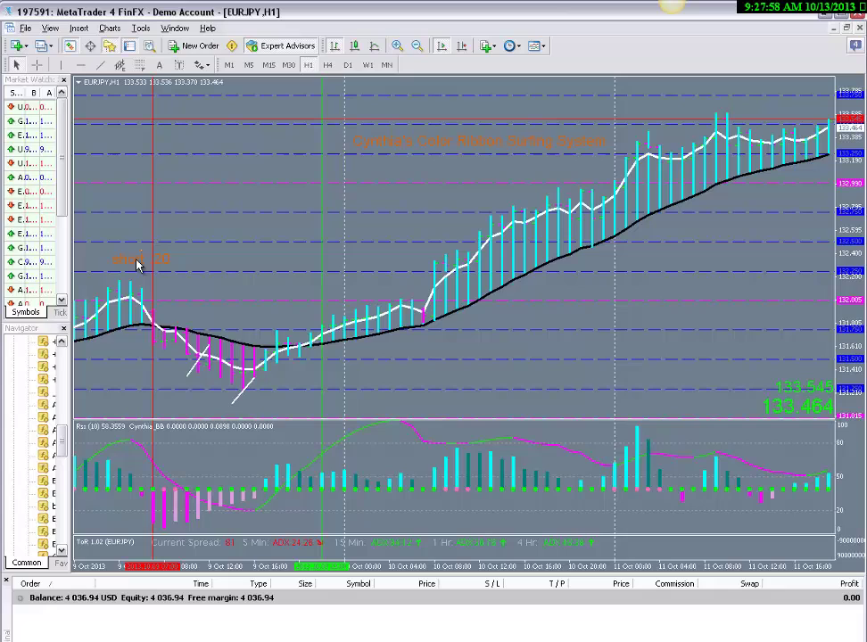
{"action": "left_click_drag", "start_coordinate": [136, 265], "coordinate": [148, 284]}
- Set the 'short .20' label's font size to 14
{"action": "right_click", "coordinate": [148, 284]}
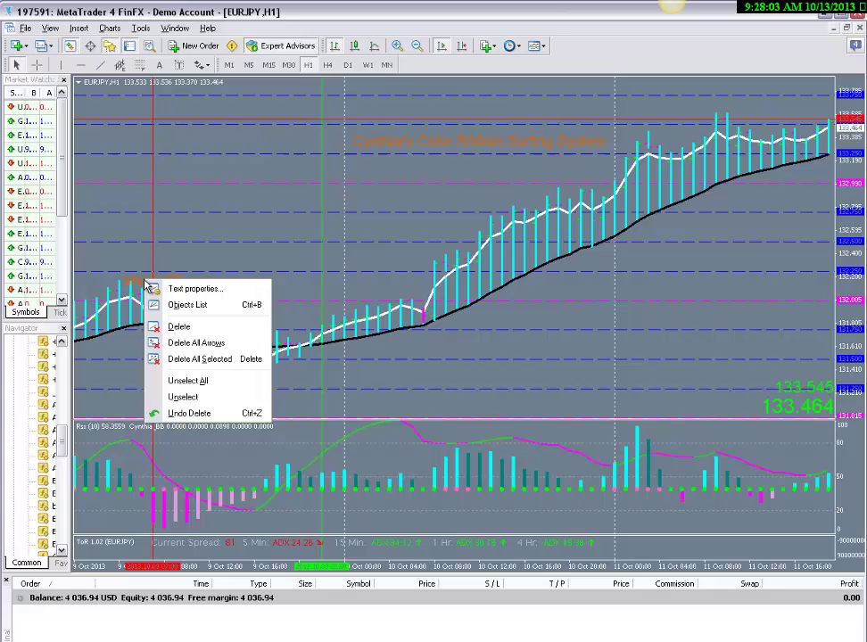
{"action": "left_click", "coordinate": [193, 290]}
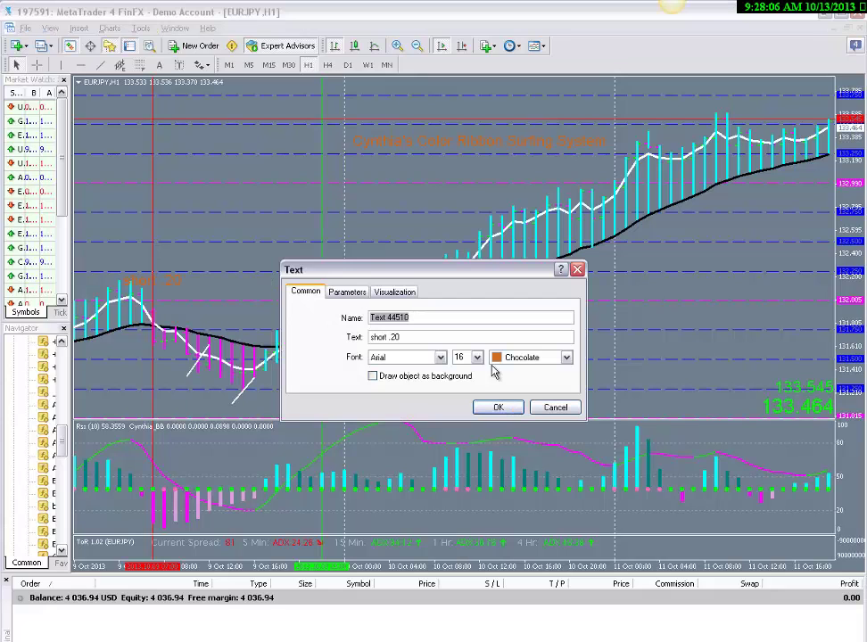
{"action": "left_click", "coordinate": [477, 357]}
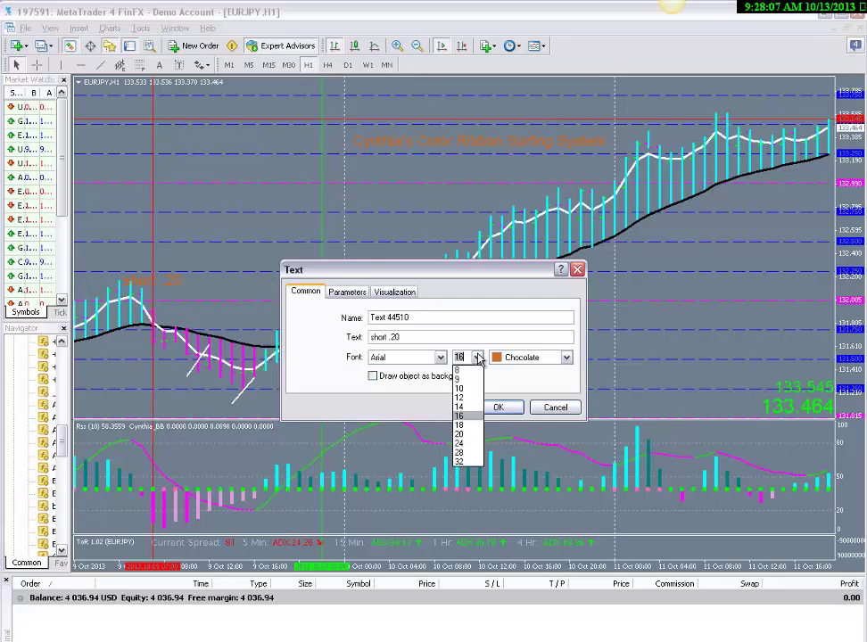
{"action": "left_click", "coordinate": [465, 411]}
{"action": "left_click", "coordinate": [497, 407]}
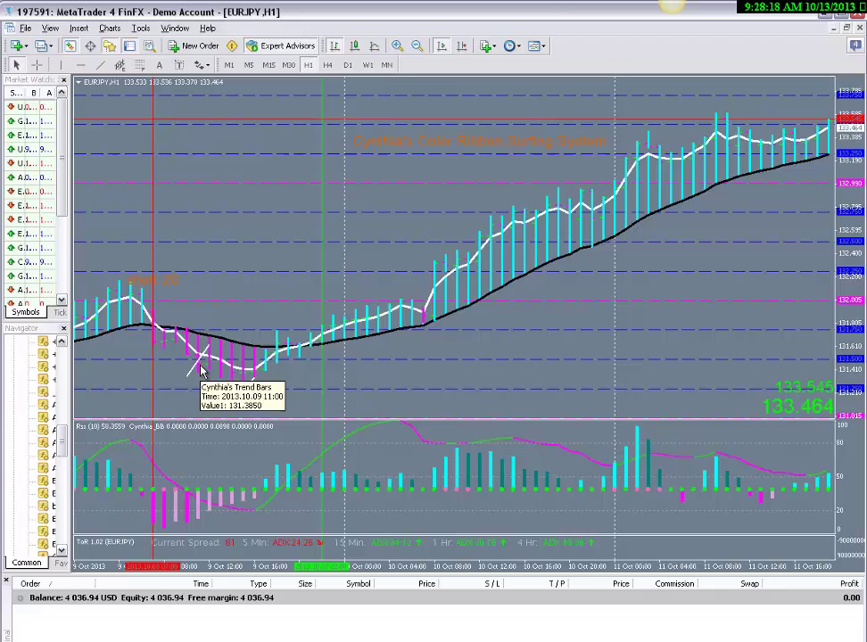
- Place 'closed 10' labels beside the first and second white exit trendlines
{"action": "left_click", "coordinate": [159, 65]}
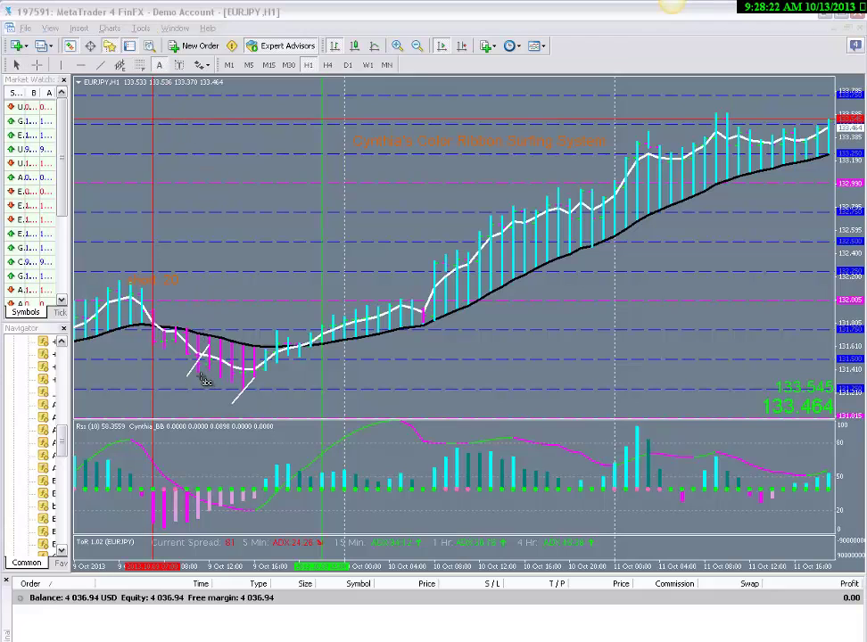
{"action": "left_click", "coordinate": [205, 381]}
{"action": "left_click_drag", "start_coordinate": [401, 337], "coordinate": [288, 351]}
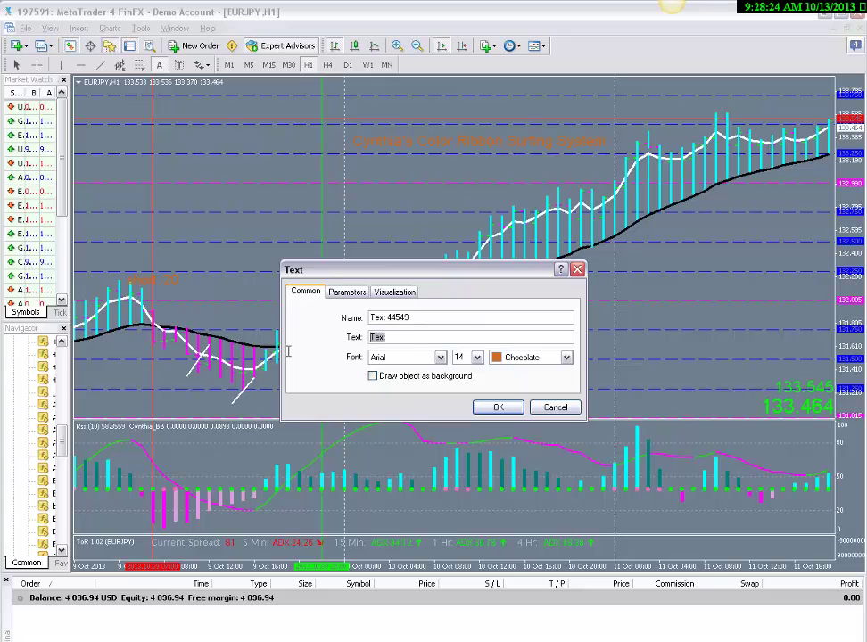
{"action": "type", "text": "closed 10"}
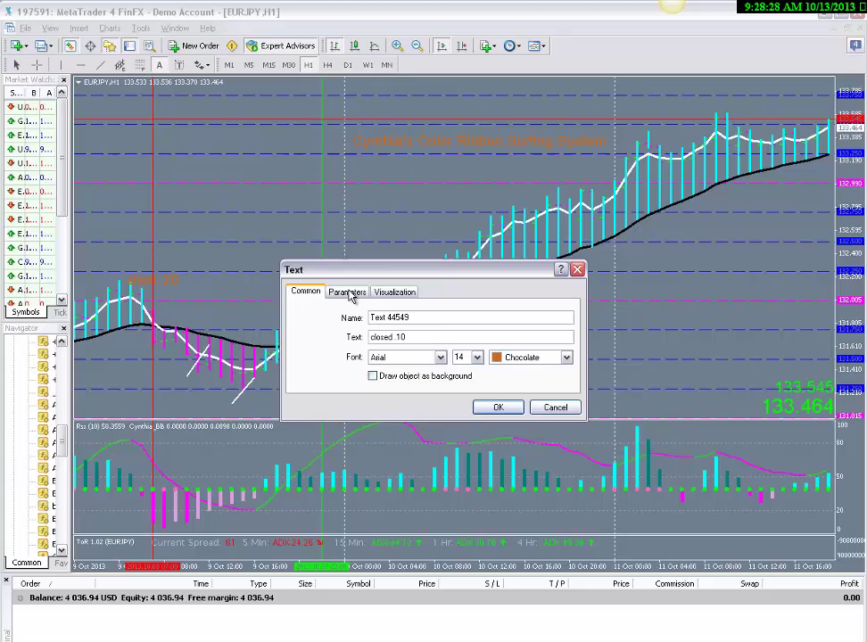
{"action": "left_click", "coordinate": [499, 407]}
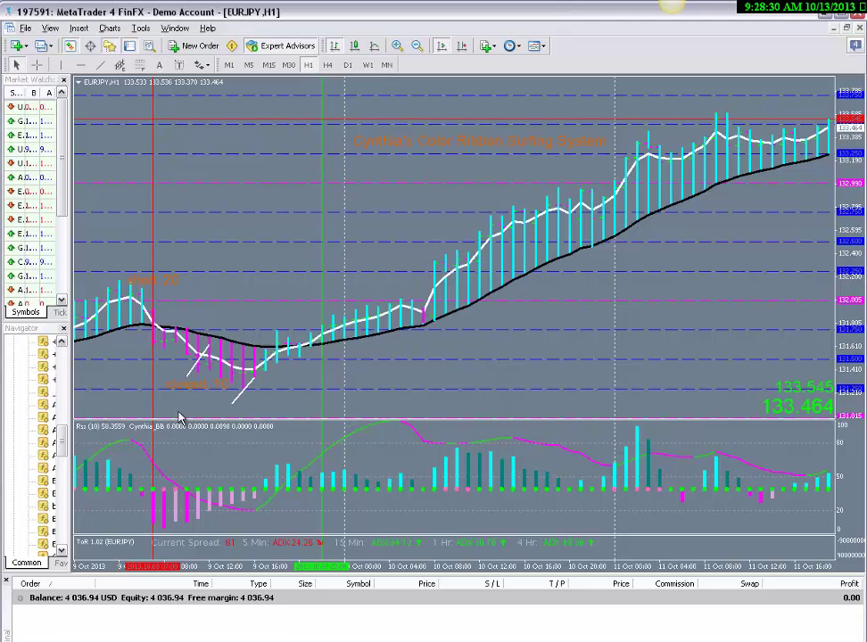
{"action": "left_click", "coordinate": [159, 64]}
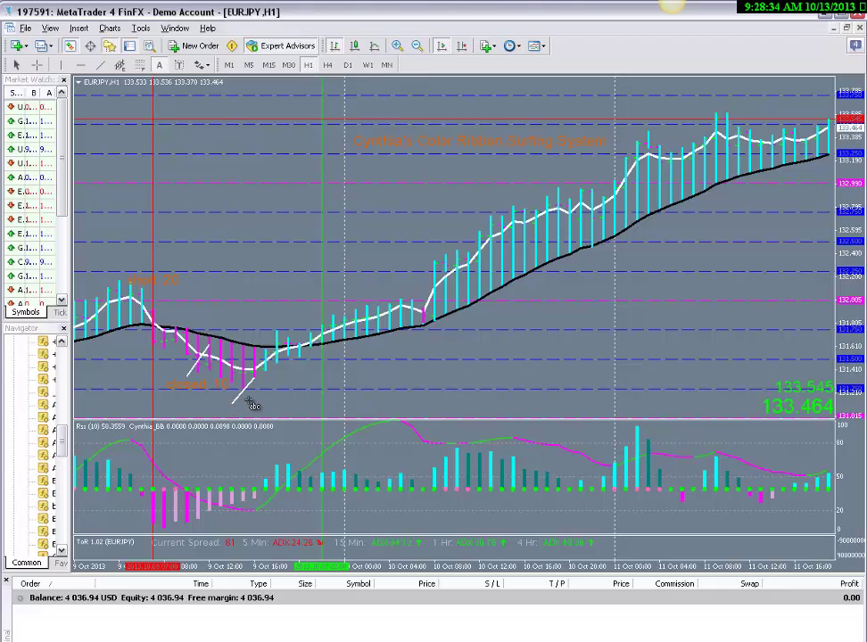
{"action": "left_click", "coordinate": [253, 405]}
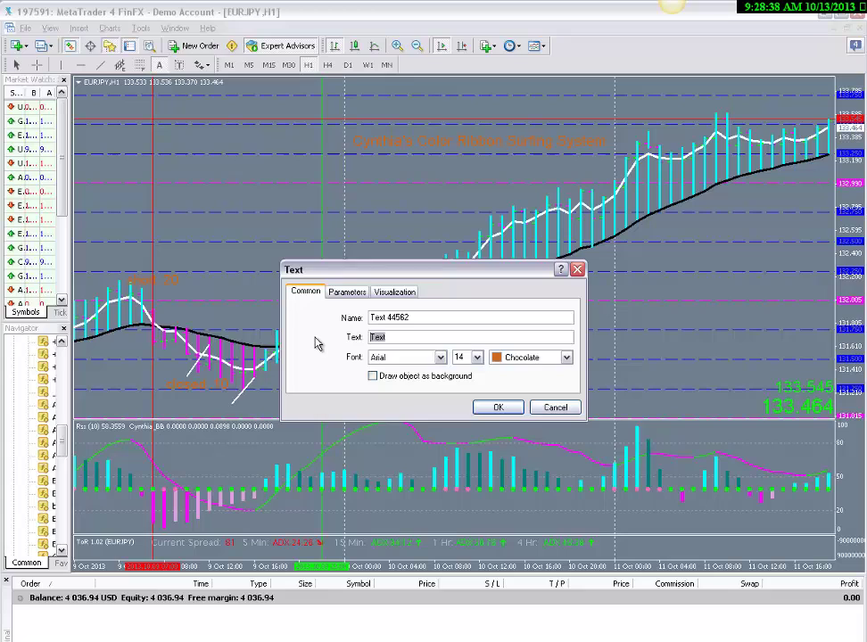
{"action": "type", "text": "closed 10"}
{"action": "left_click", "coordinate": [506, 407]}
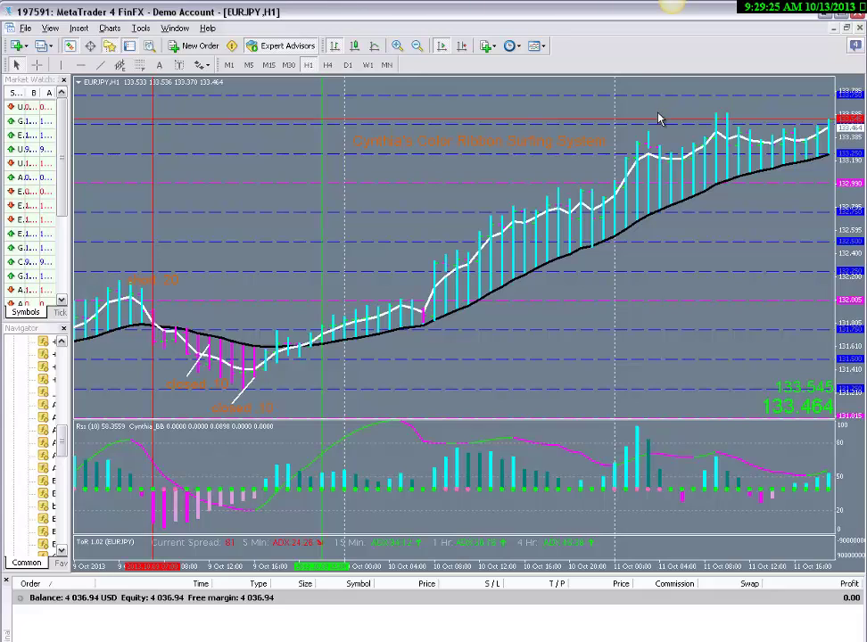
{"action": "mouse_move", "coordinate": [671, 13]}
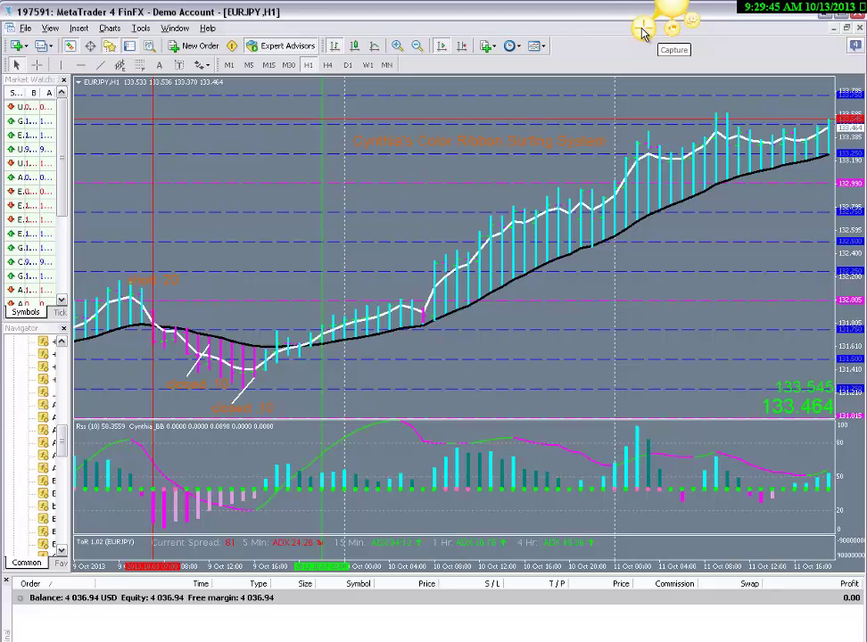
- Capture a rectangle around the annotated EURJPY H1 chart as a Jing image and share it via Screencast.com
{"action": "left_click", "coordinate": [642, 33]}
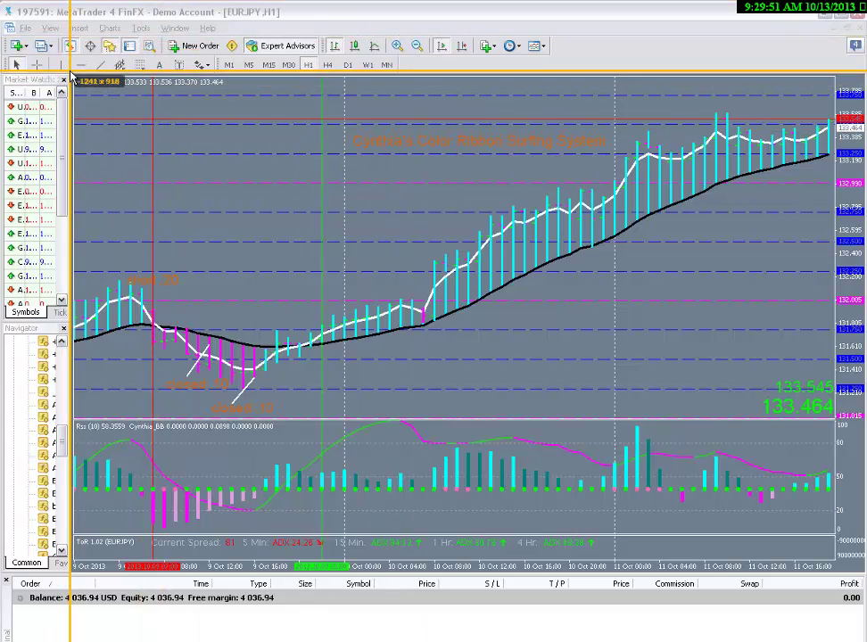
{"action": "left_click_drag", "start_coordinate": [73, 76], "coordinate": [864, 577]}
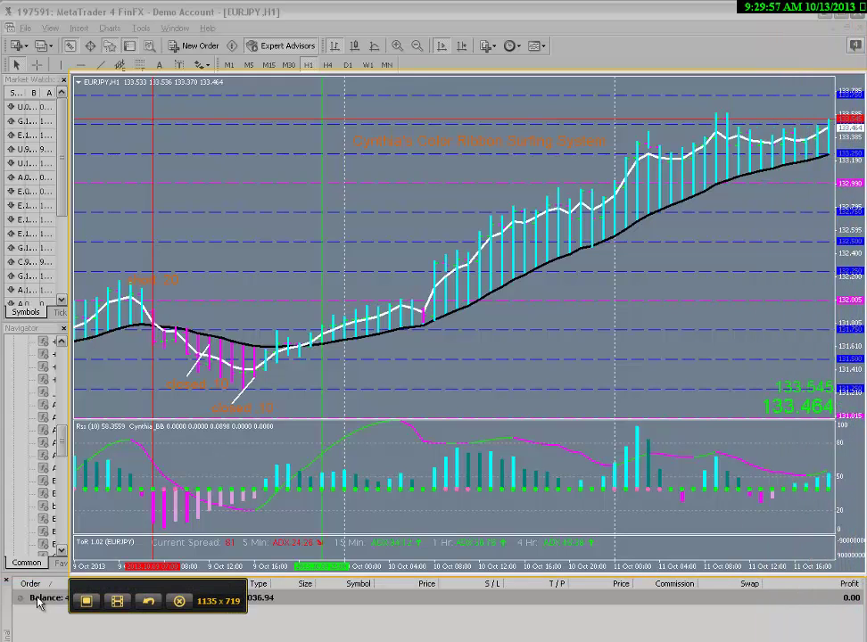
{"action": "left_click", "coordinate": [86, 602]}
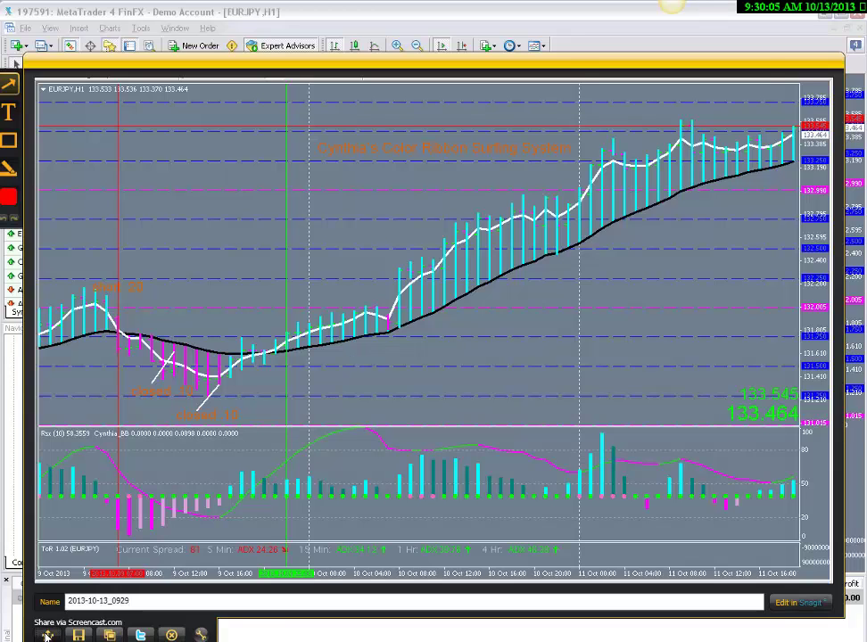
{"action": "left_click", "coordinate": [47, 635]}
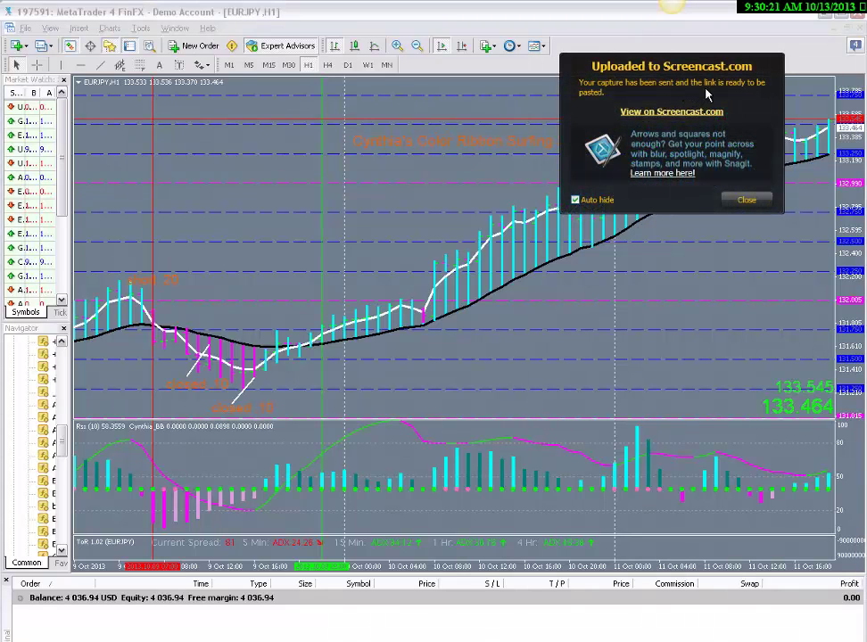
- Close the 'Uploaded to Screencast.com' notice so the EURJPY H1 chart is fully visible
{"action": "left_click", "coordinate": [746, 201]}
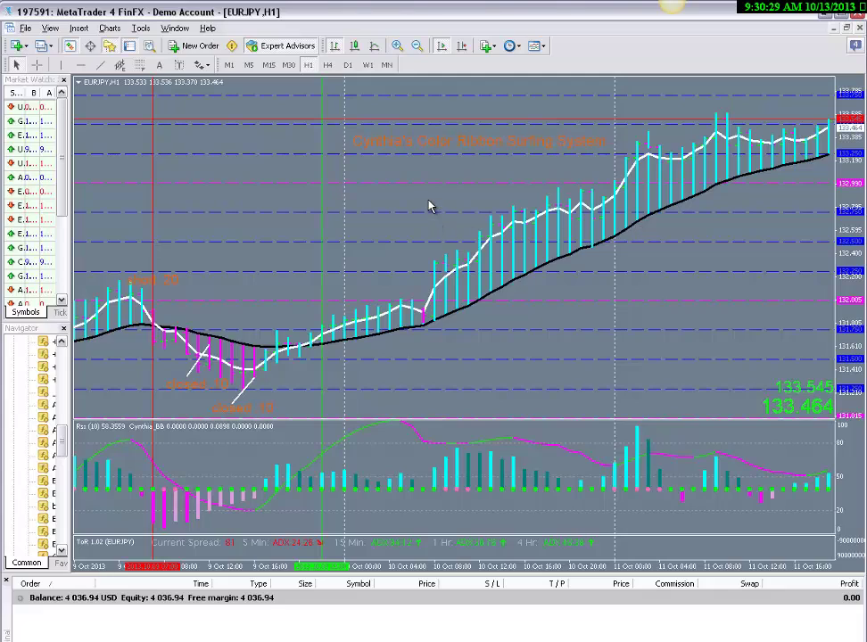